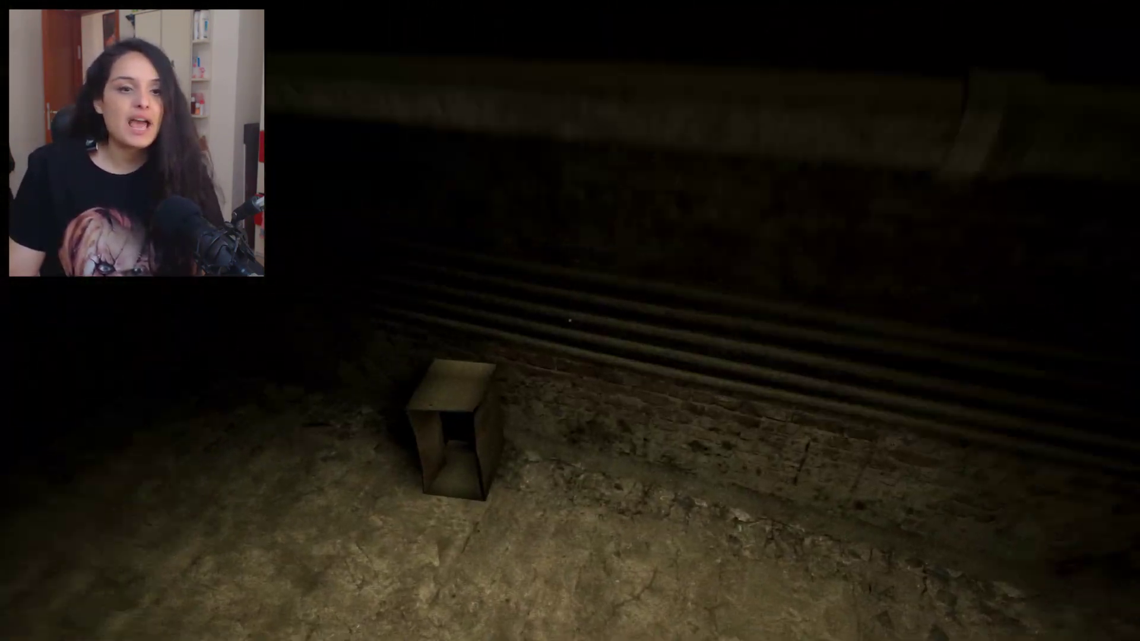
key("w")
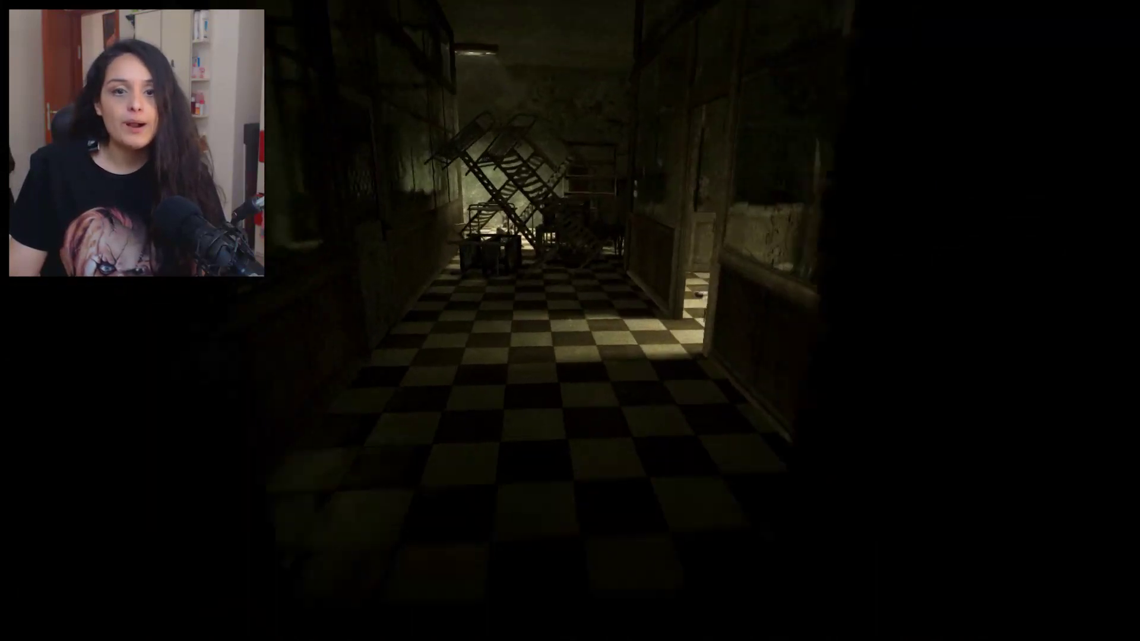
key("w")
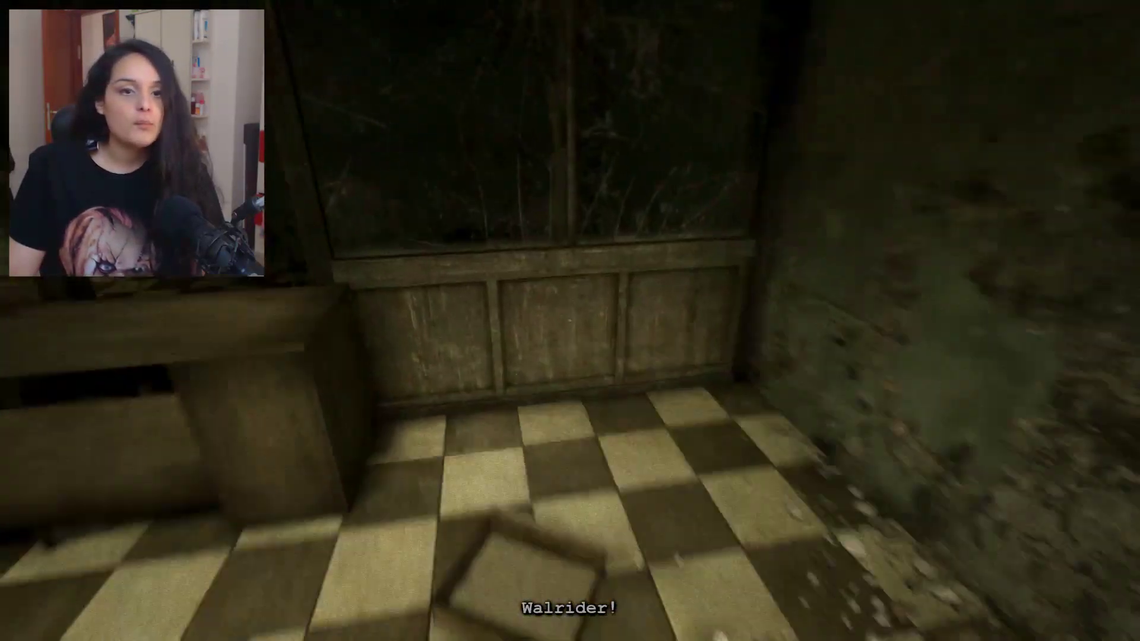
key("w")
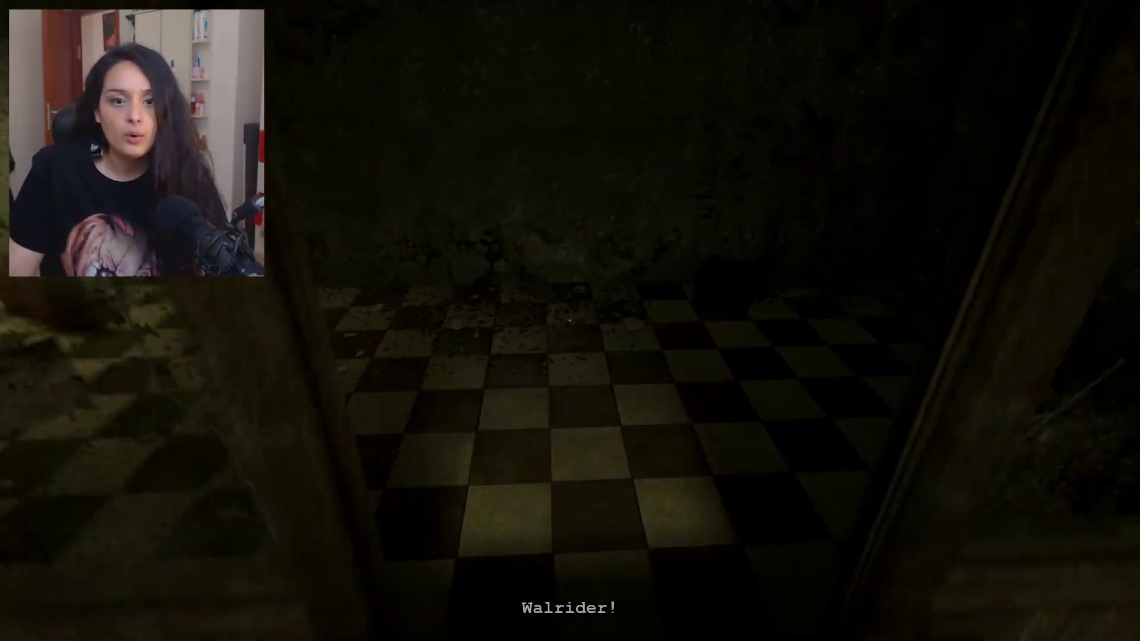
key("w")
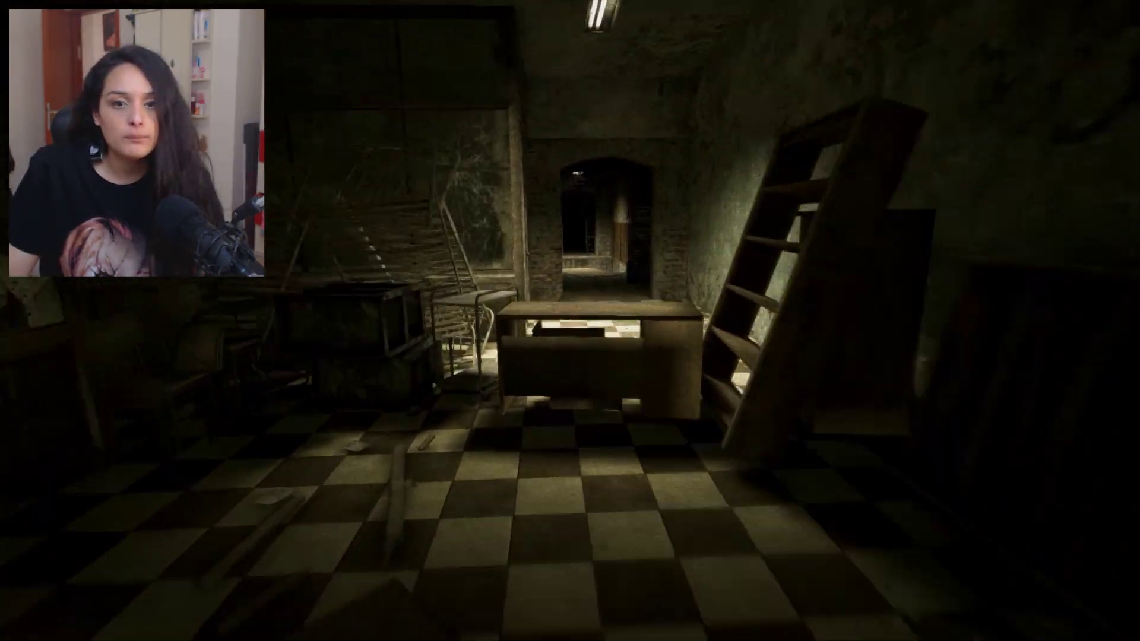
key("w")
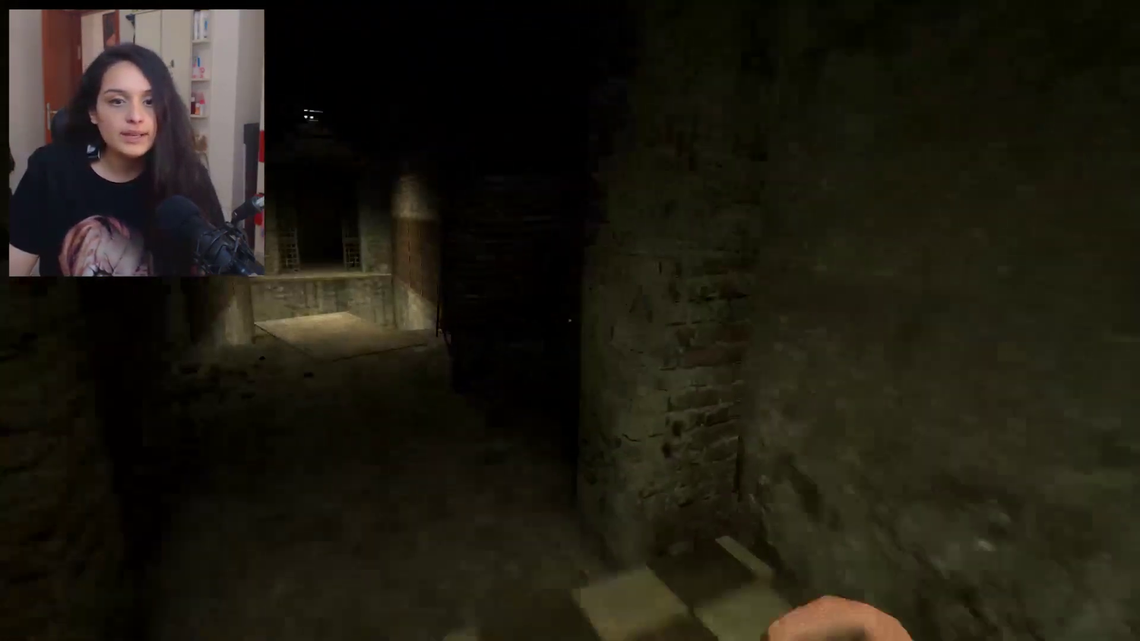
key("w")
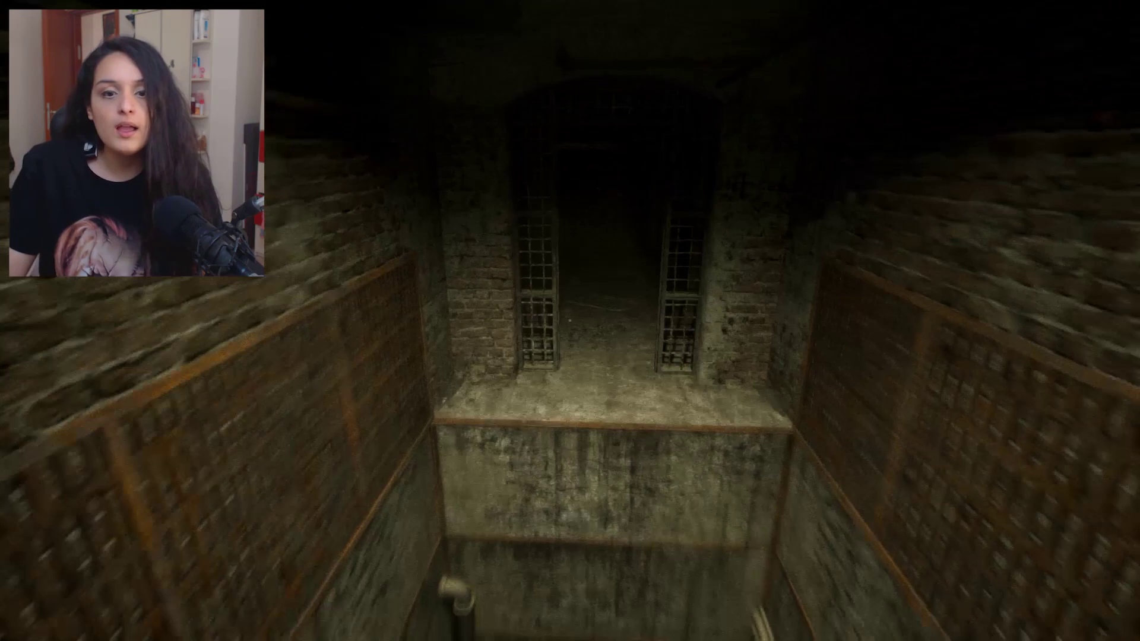
key("w")
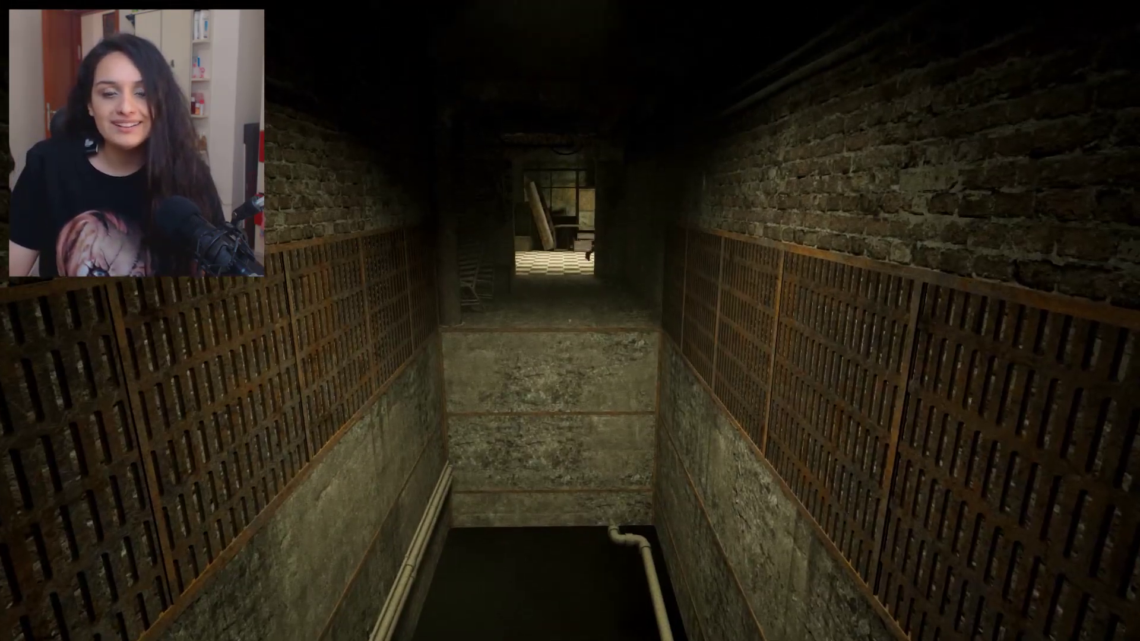
right_click(569, 321)
scroll(570, 321, "up", 3)
scroll(570, 322, "down", 3)
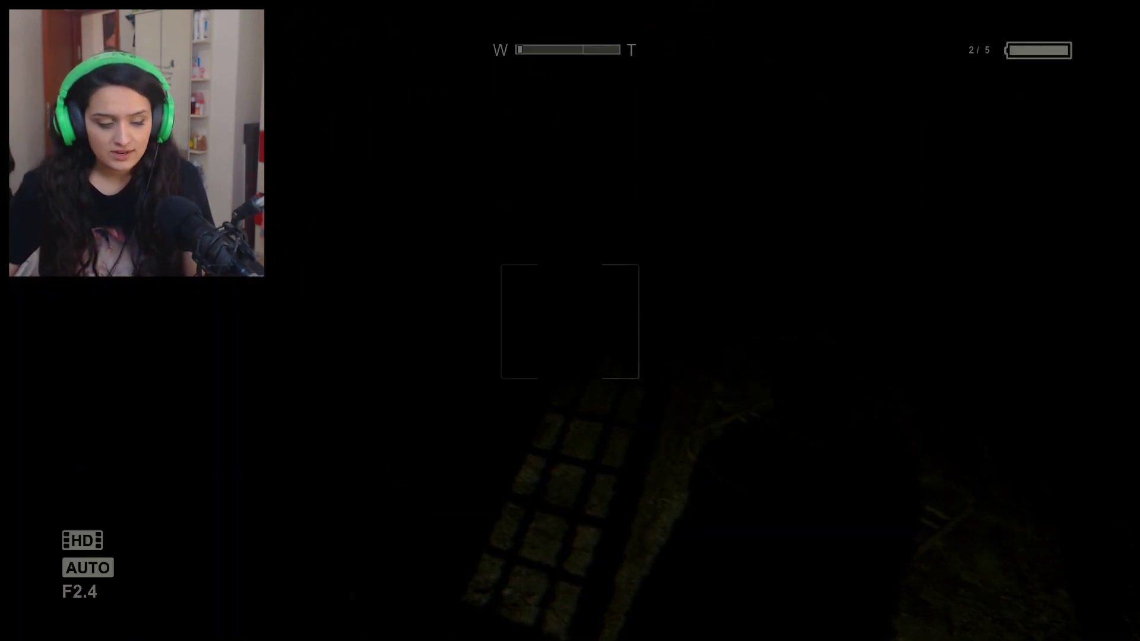
key("f")
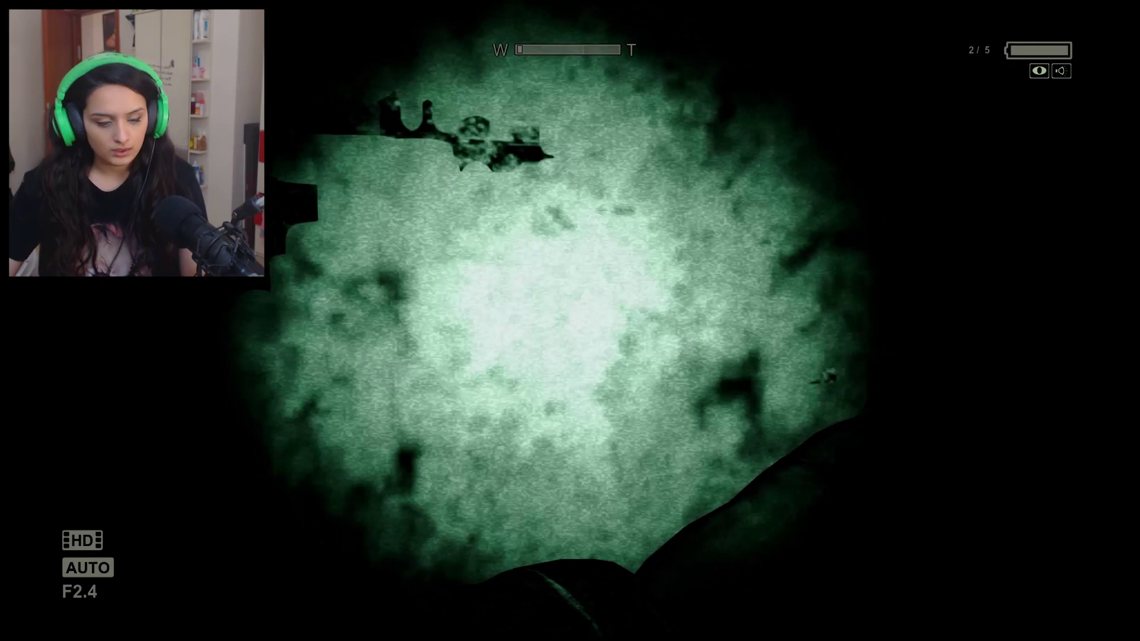
right_click(570, 321)
key("w")
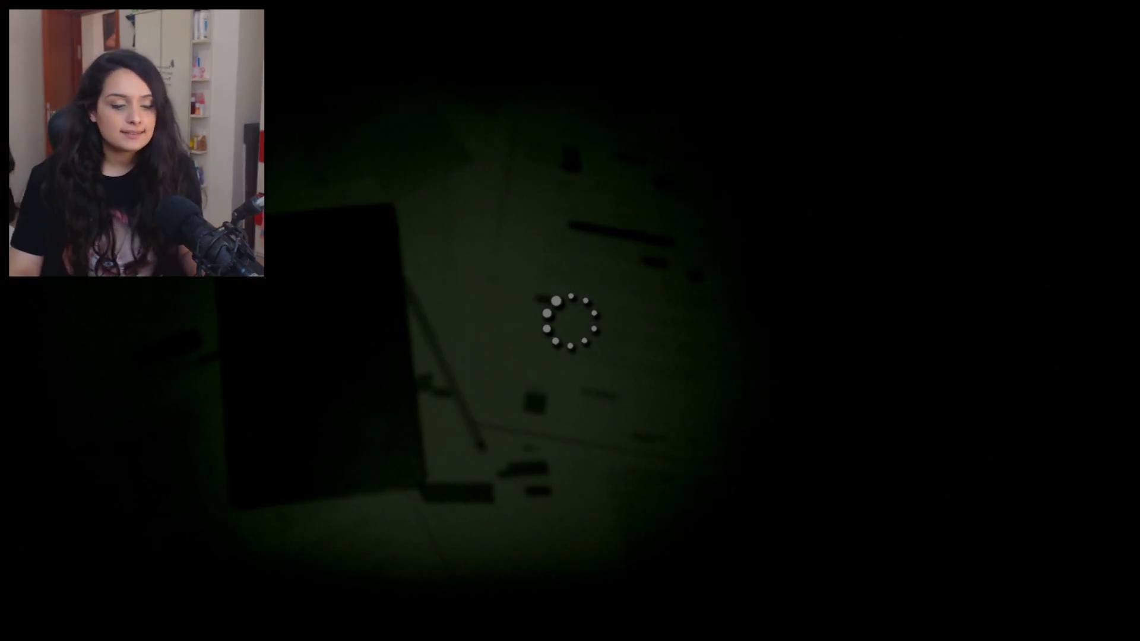
key("Escape")
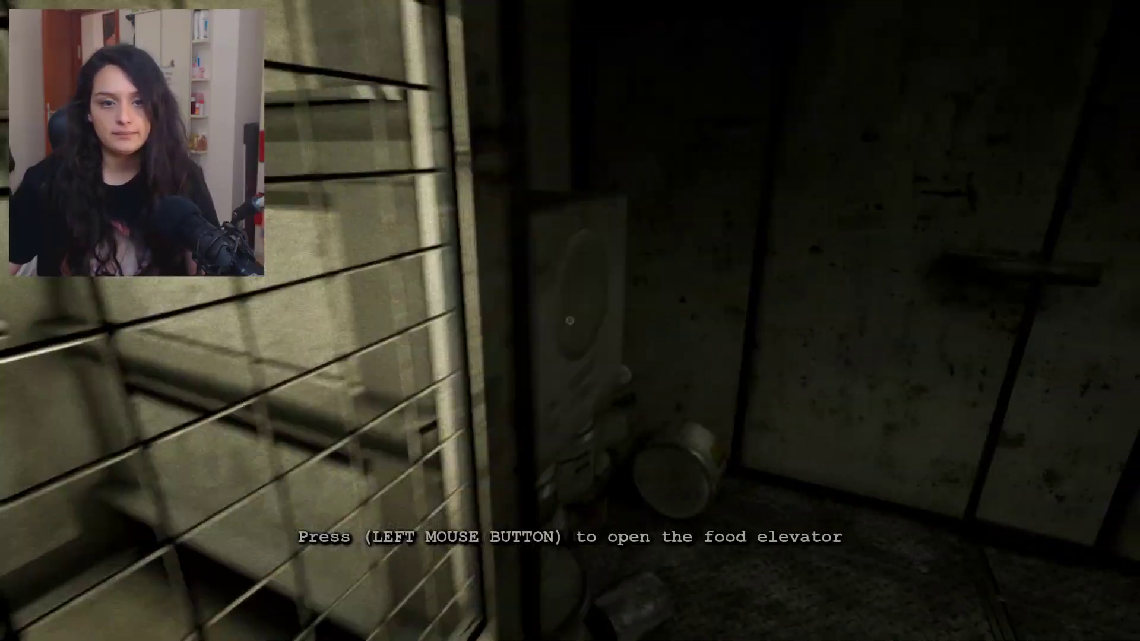
left_click(569, 321)
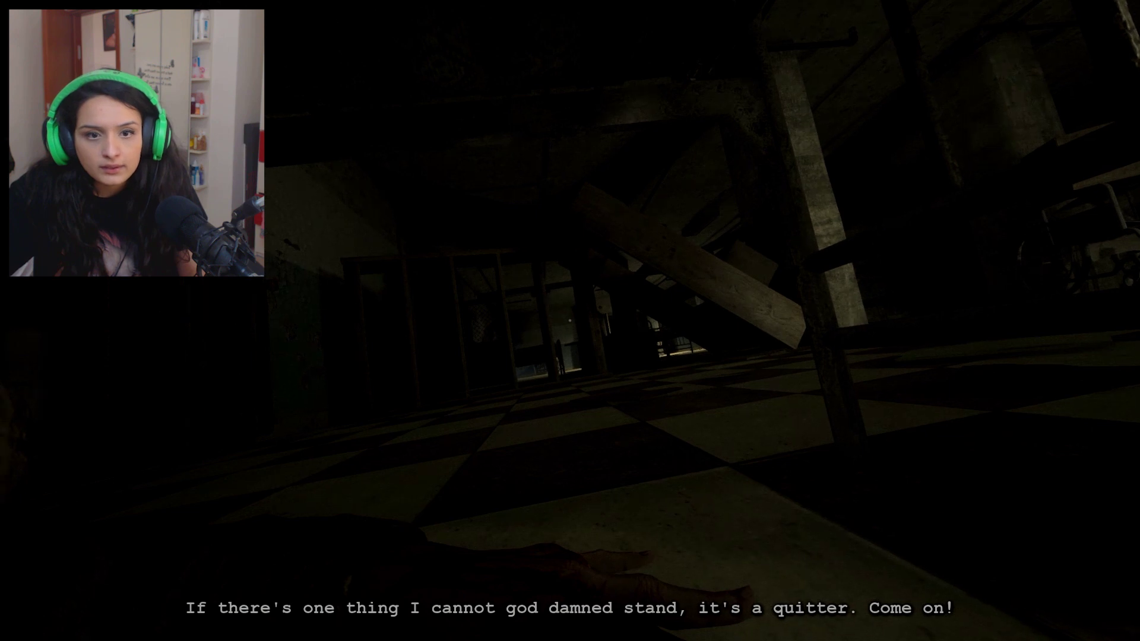
right_click(570, 321)
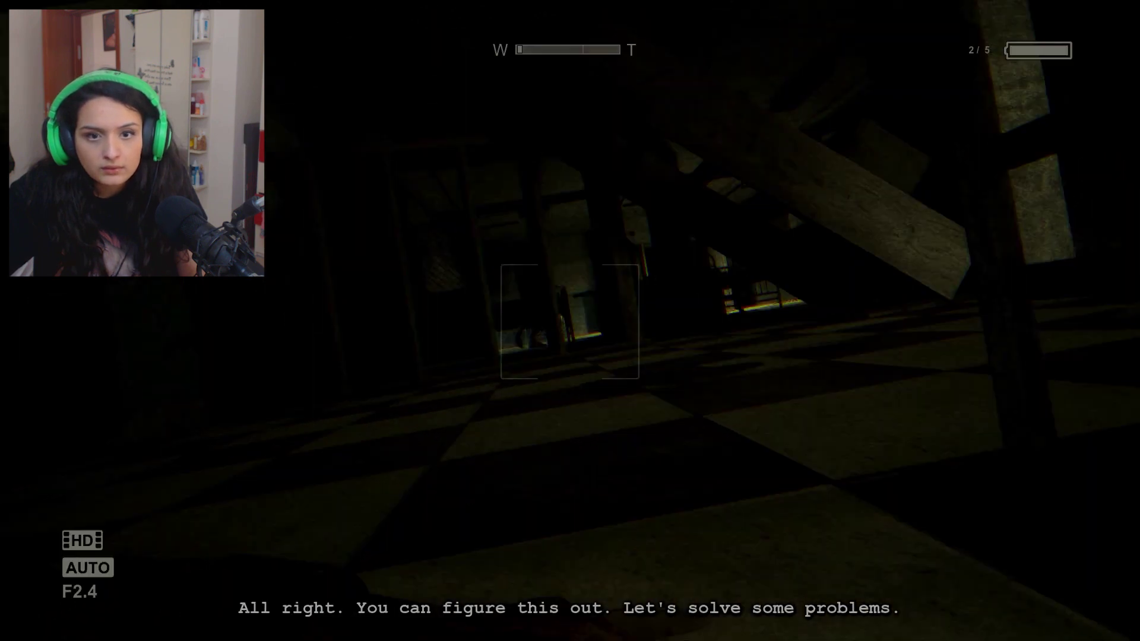
scroll(570, 321, "up", 5)
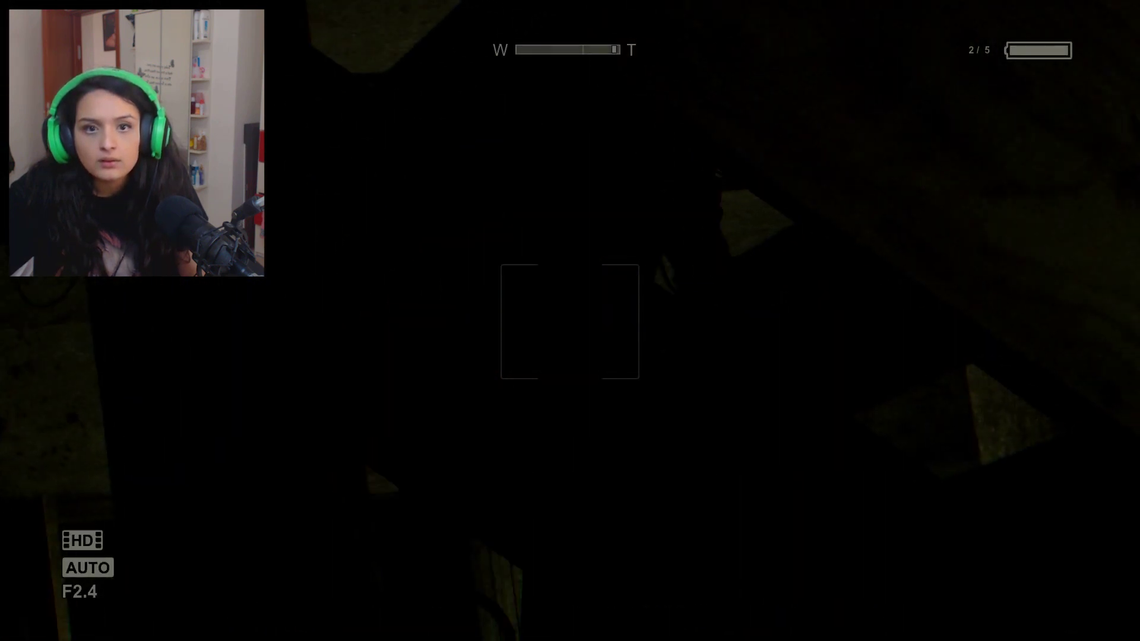
scroll(570, 320, "down", 4)
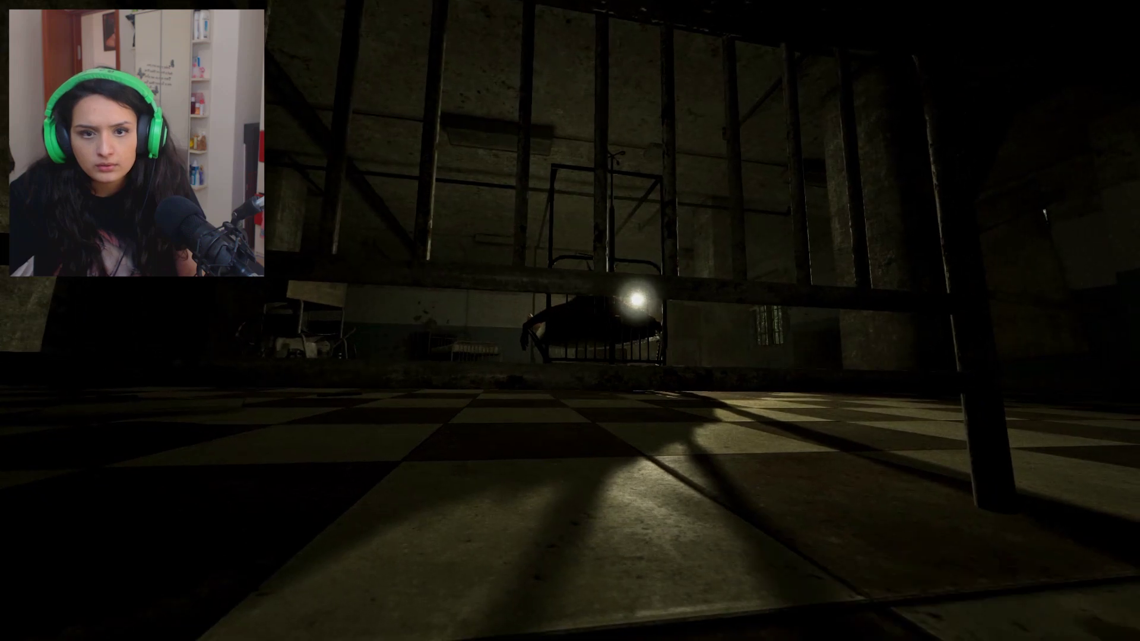
right_click(570, 321)
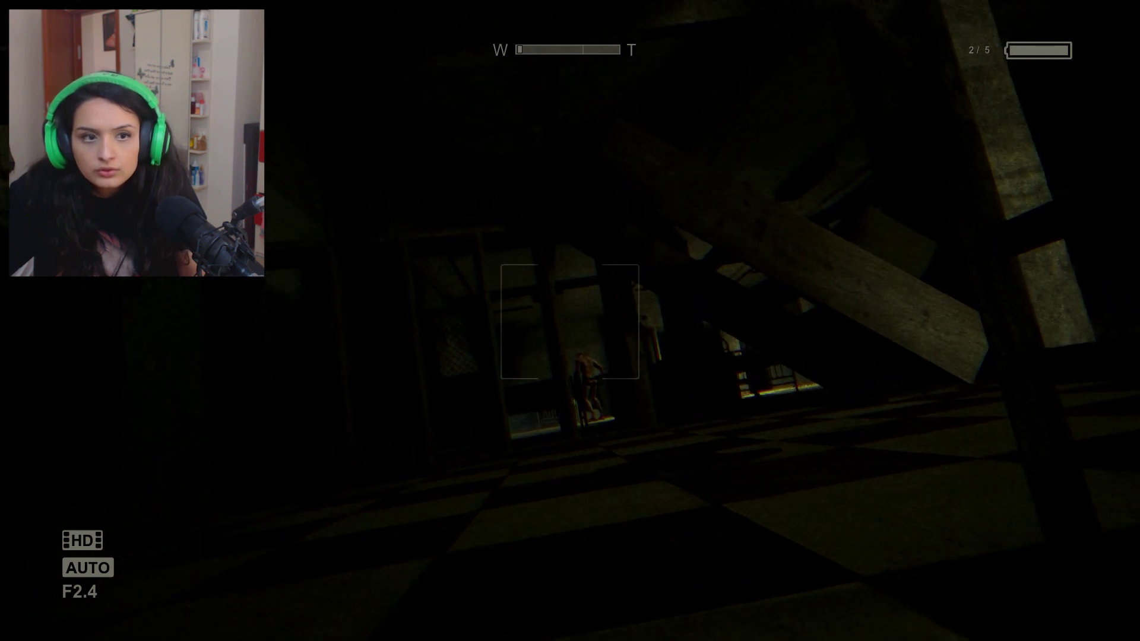
right_click(570, 320)
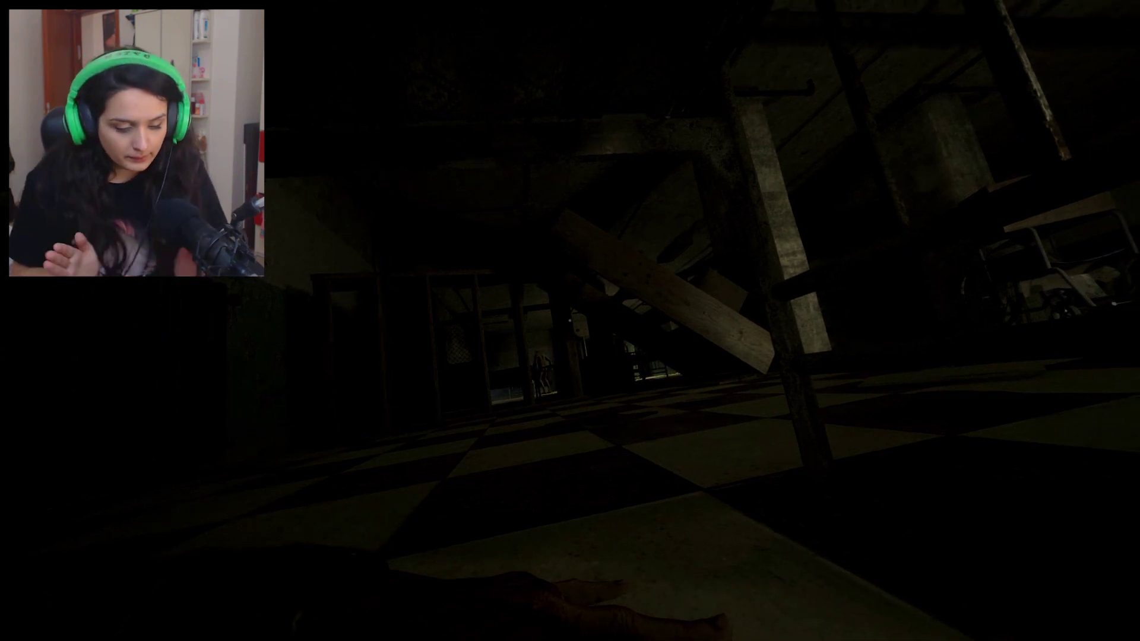
key("Escape")
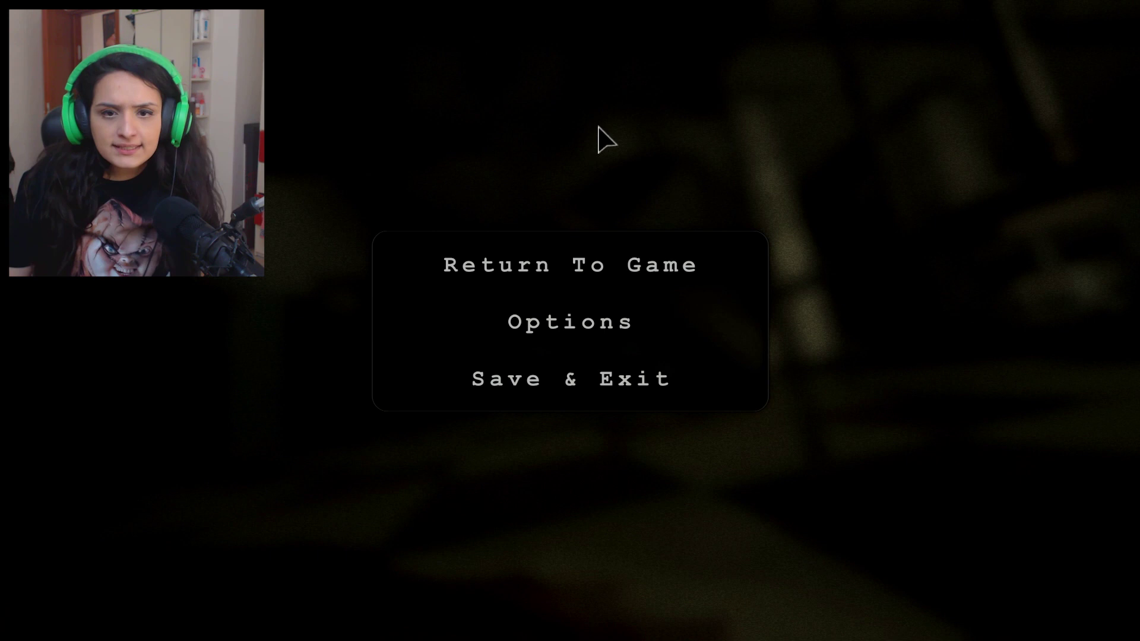
left_click(656, 264)
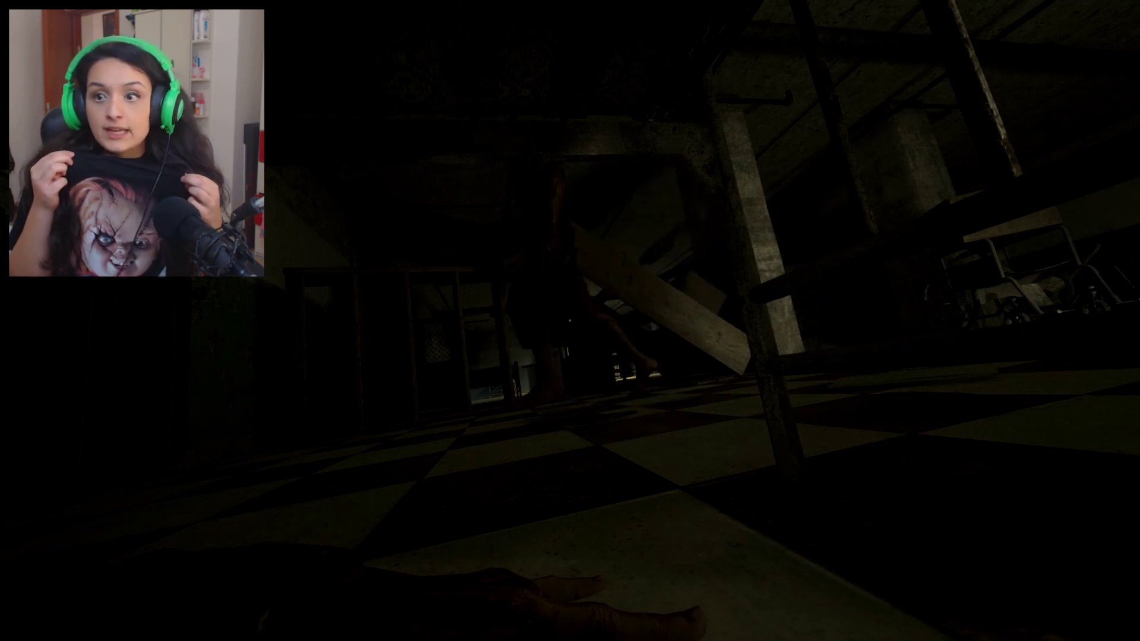
key("Escape")
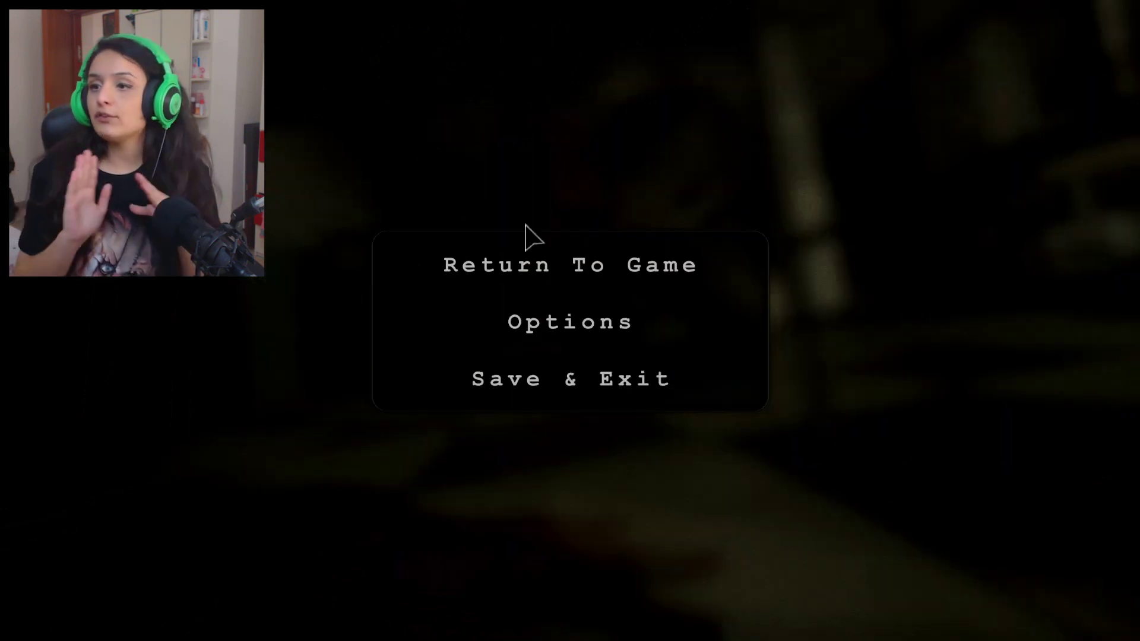